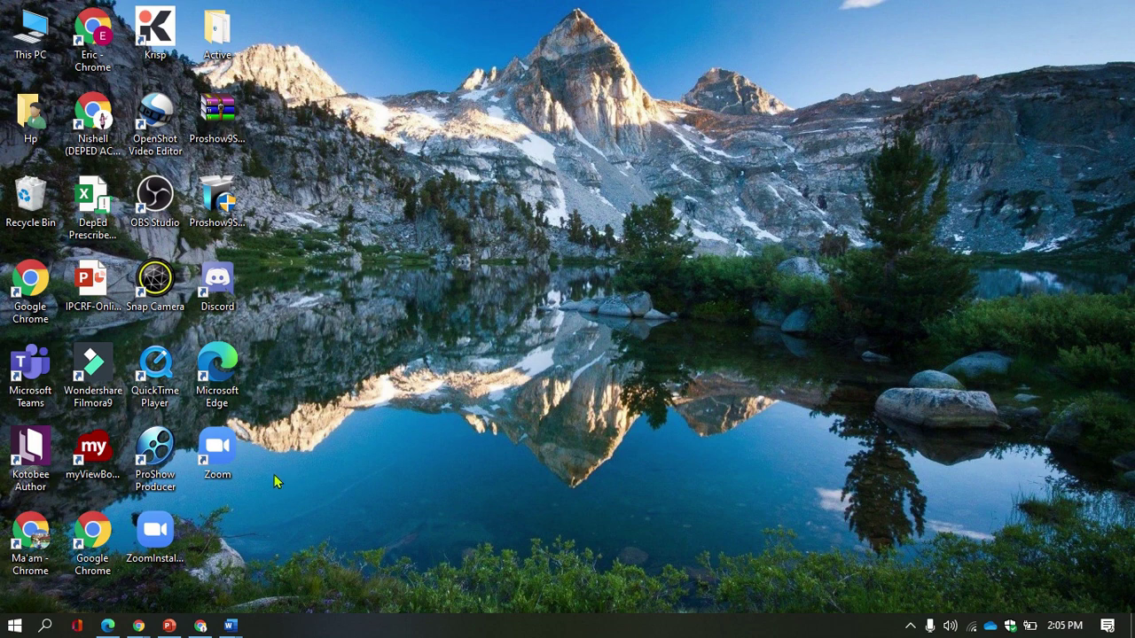
Launch Zoom, start the personal meeting with video on, and check that the camera is Snap Camera
double_click(226, 472)
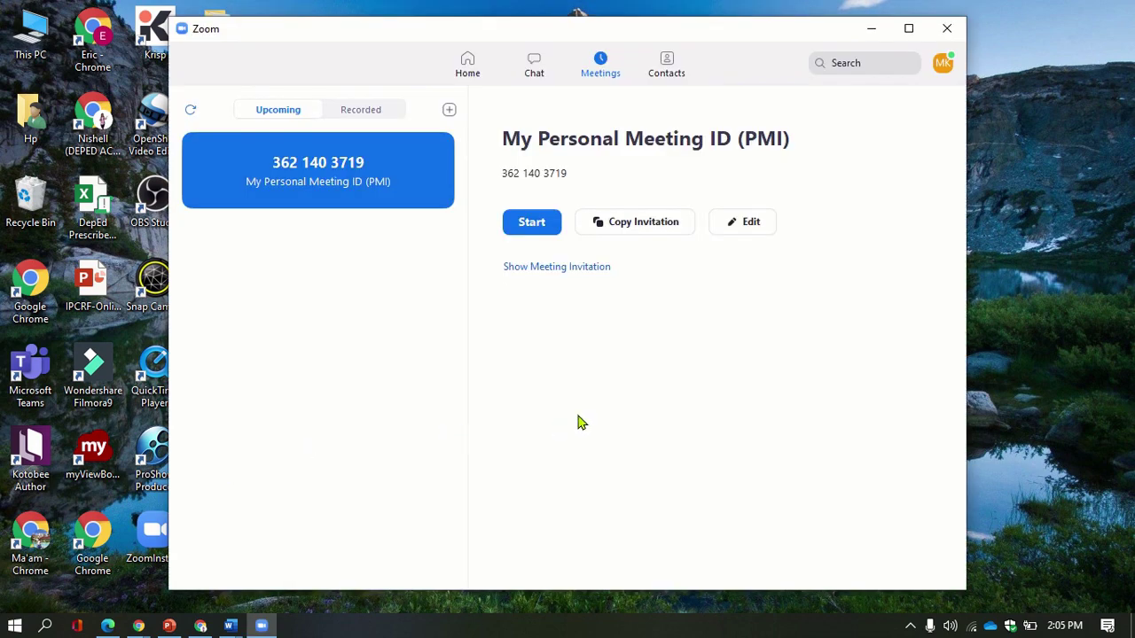
click(532, 226)
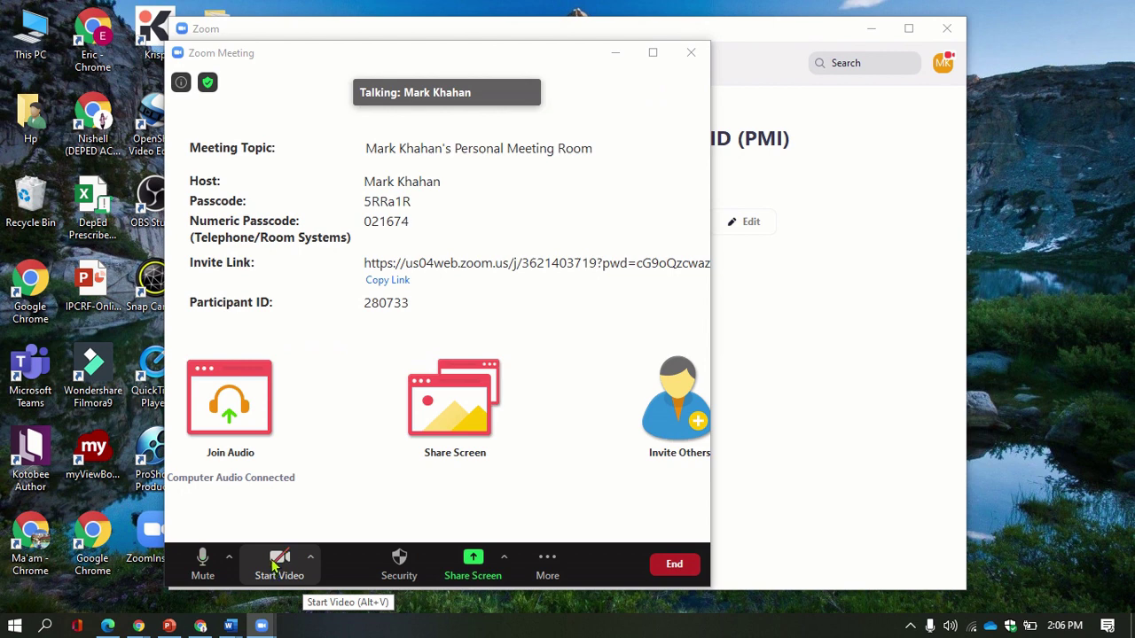
click(277, 567)
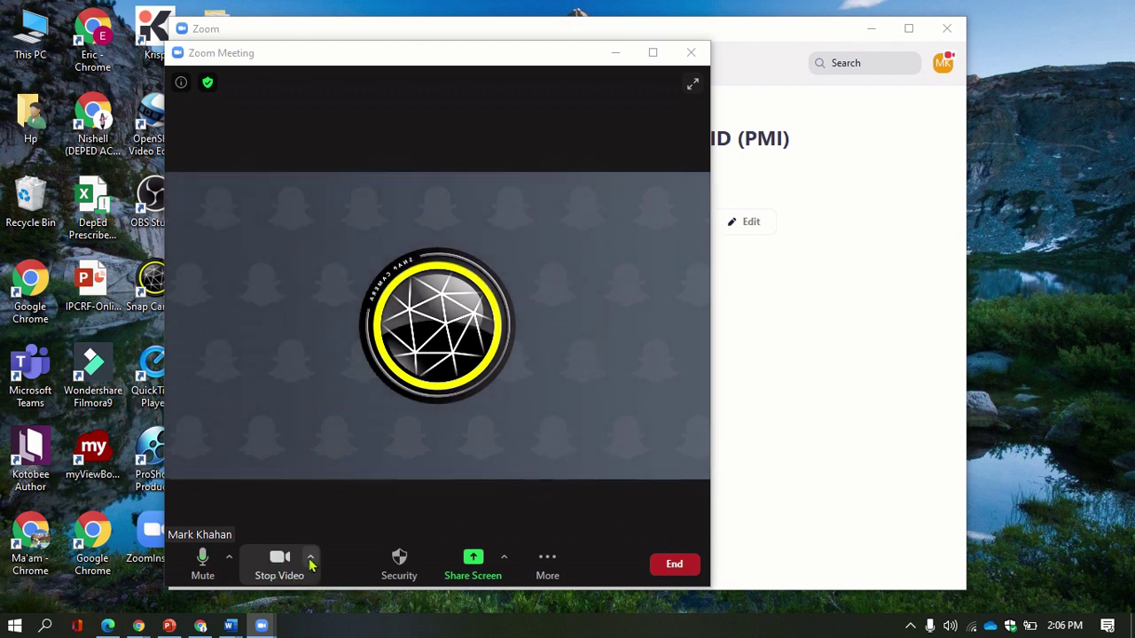
click(310, 562)
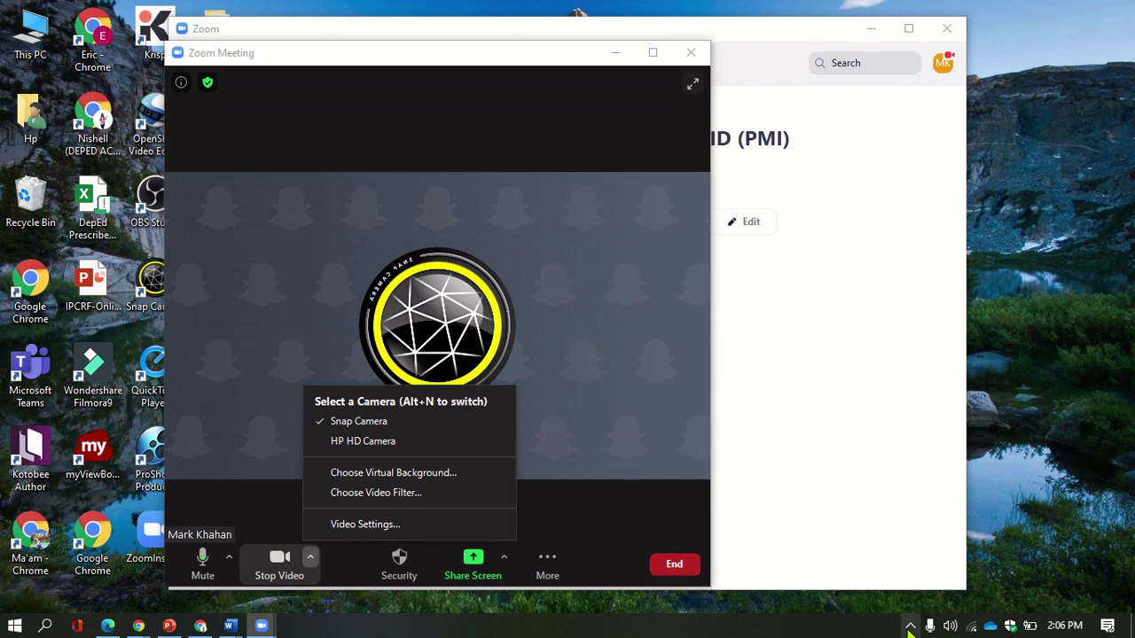
click(909, 633)
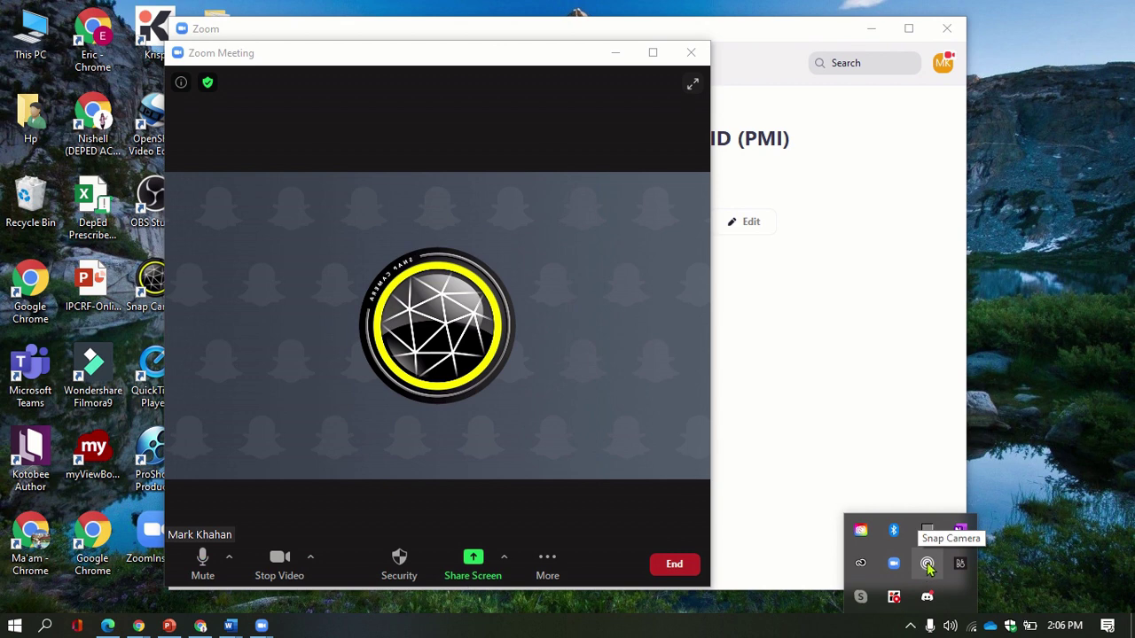
Bring up the Snap Camera window from the tray, move it higher, and glance at the Funny lenses
click(928, 565)
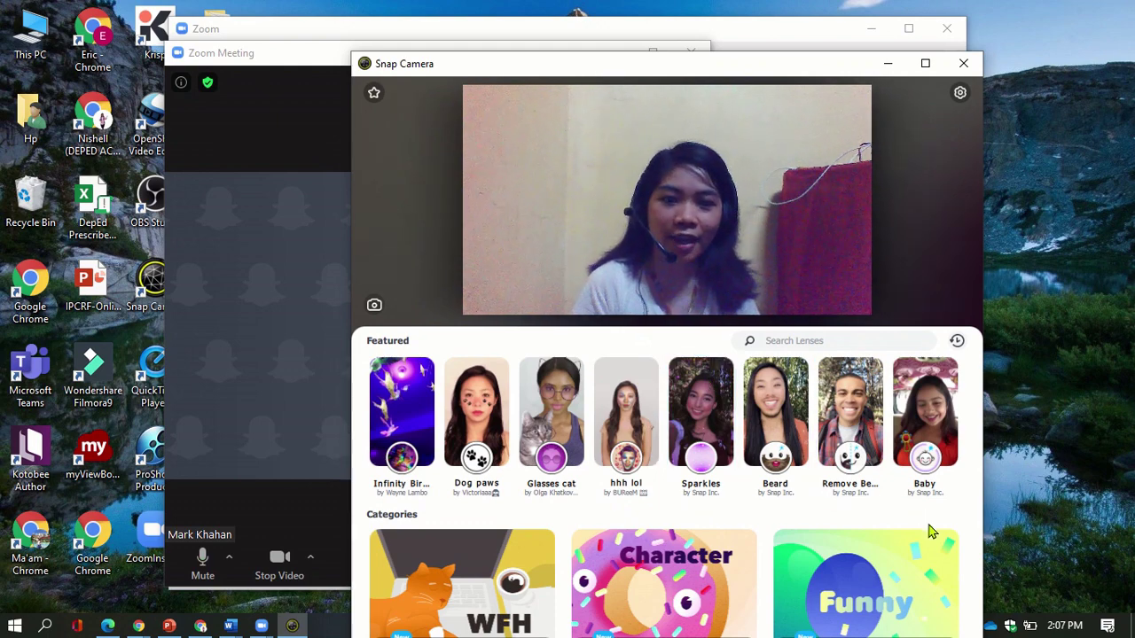
mouse_move(811, 69)
mouse_down()
mouse_move(795, 62)
mouse_move(822, 35)
mouse_move(846, 32)
mouse_move(854, 109)
mouse_move(866, 82)
mouse_up()
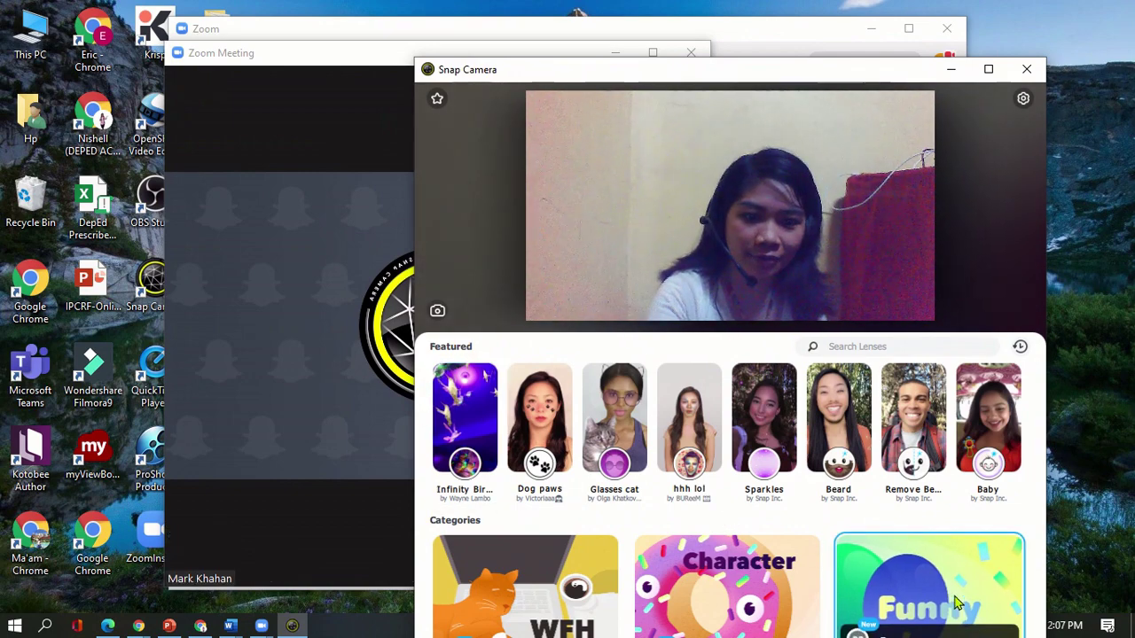
click(955, 603)
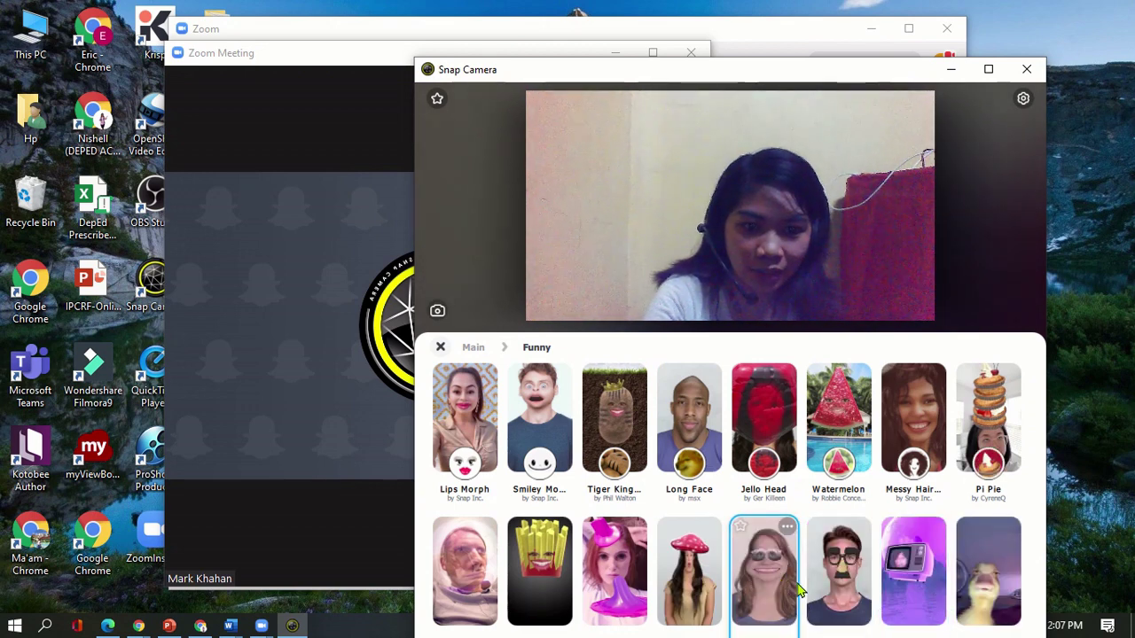
click(439, 347)
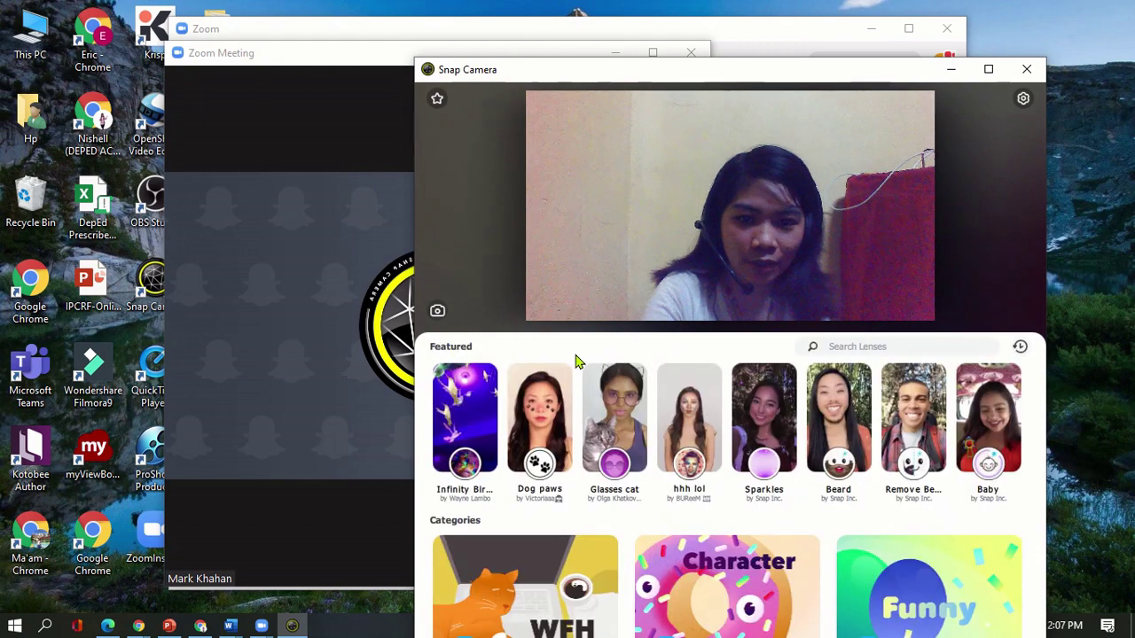
Search lenses for 'LAKE', apply the Lake lens, and return to the Zoom meeting
click(851, 347)
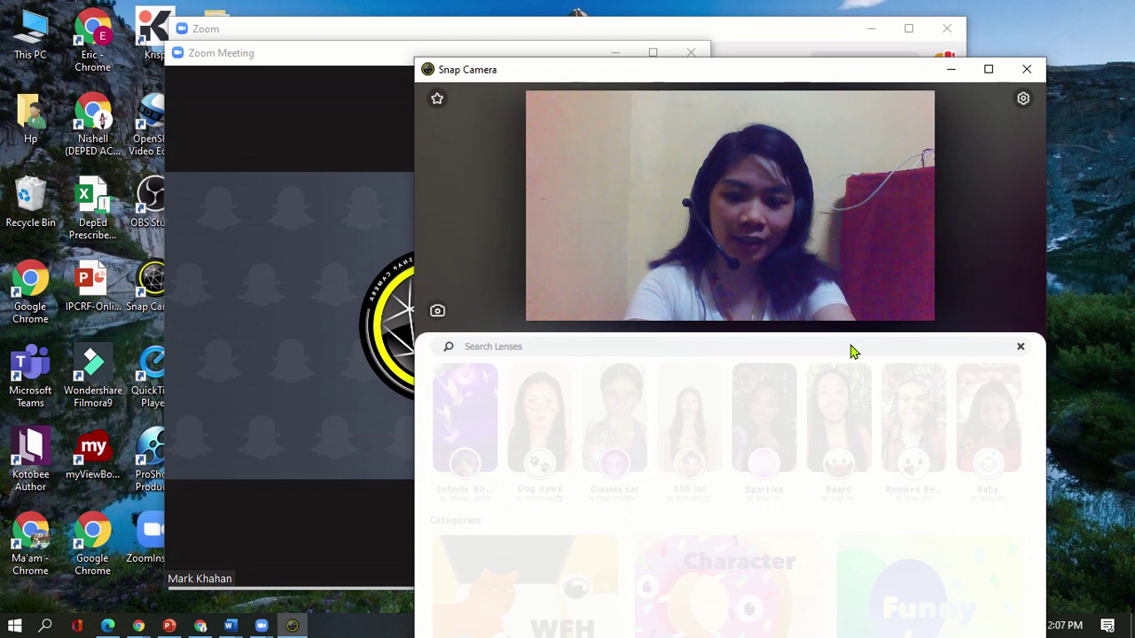
text(A)
key(BackSpace)
text(LAKE)
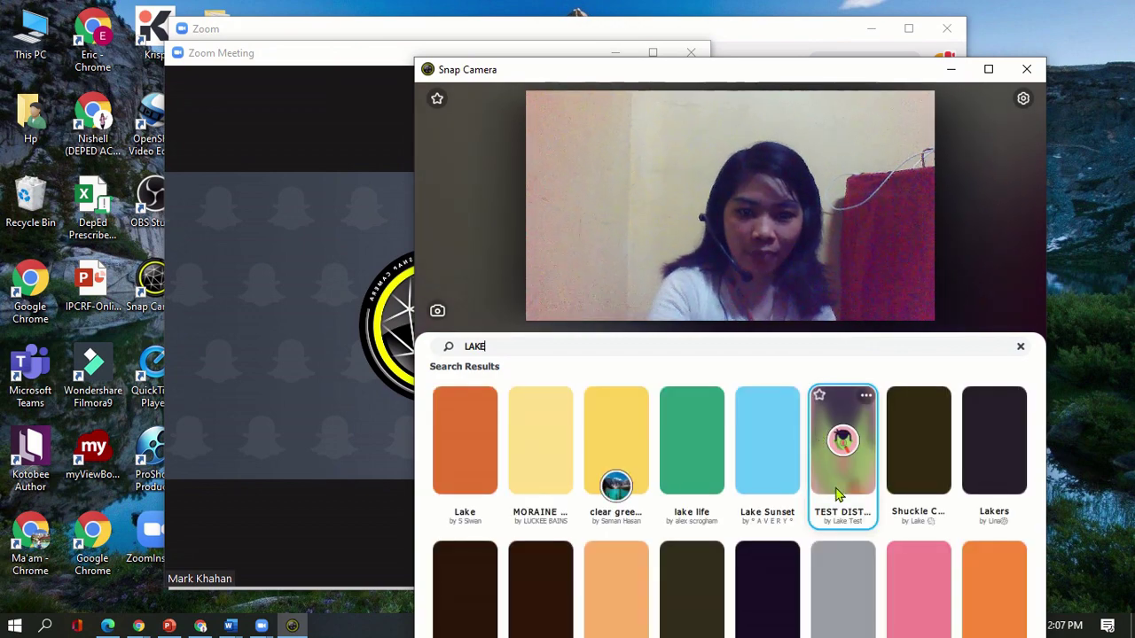
click(627, 501)
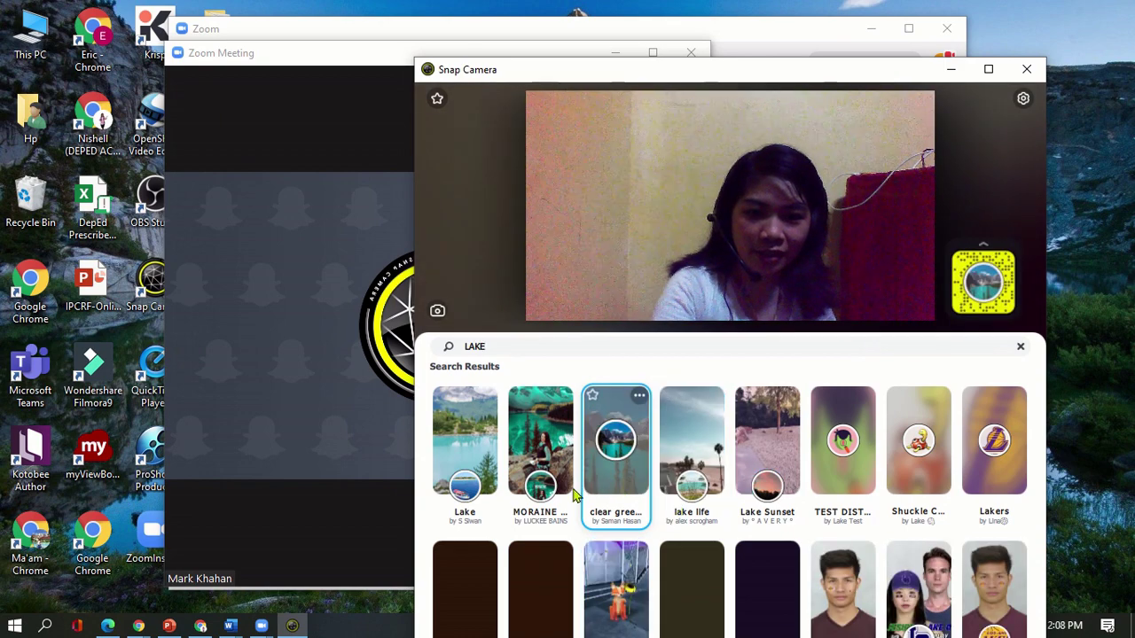
click(479, 477)
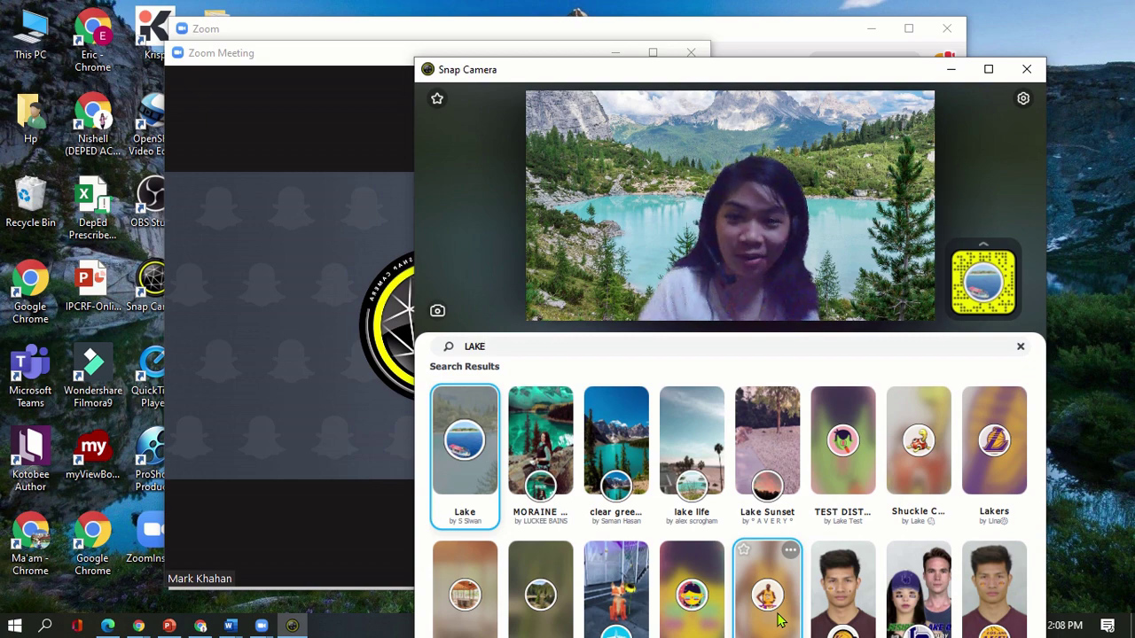
click(257, 173)
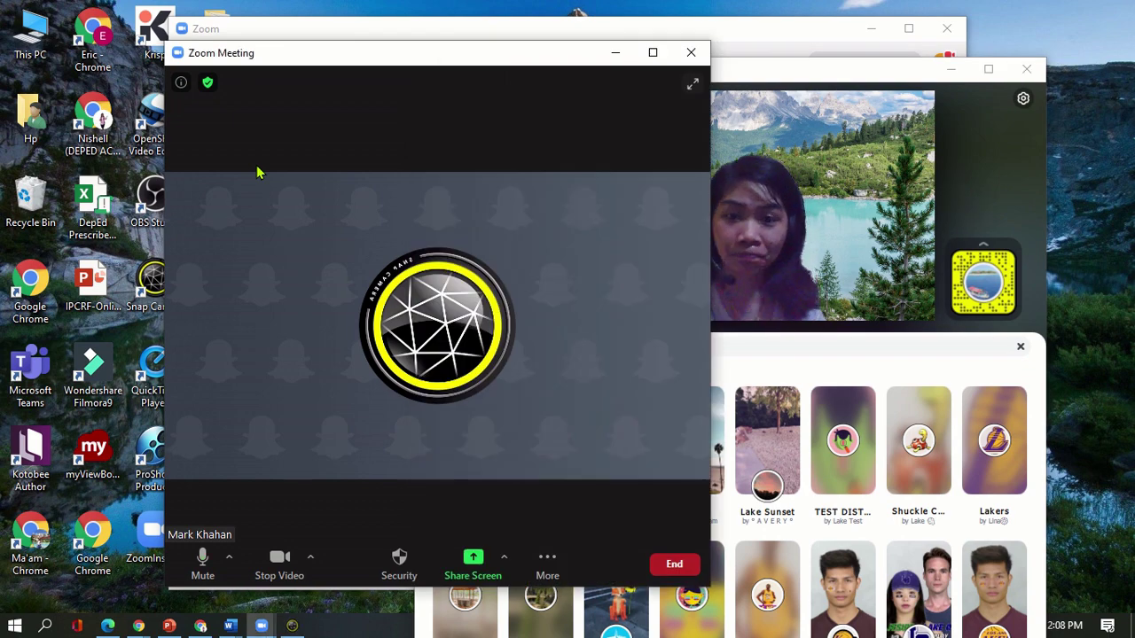
Check in Zoom's Video Settings that Snap Camera is the selected camera
click(310, 556)
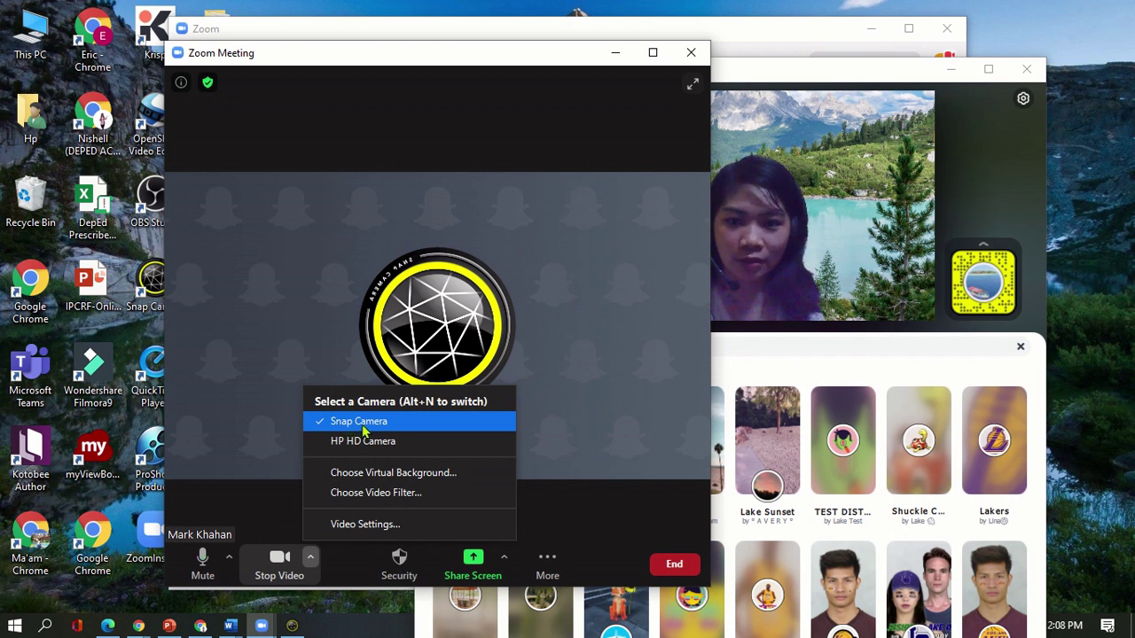
click(342, 528)
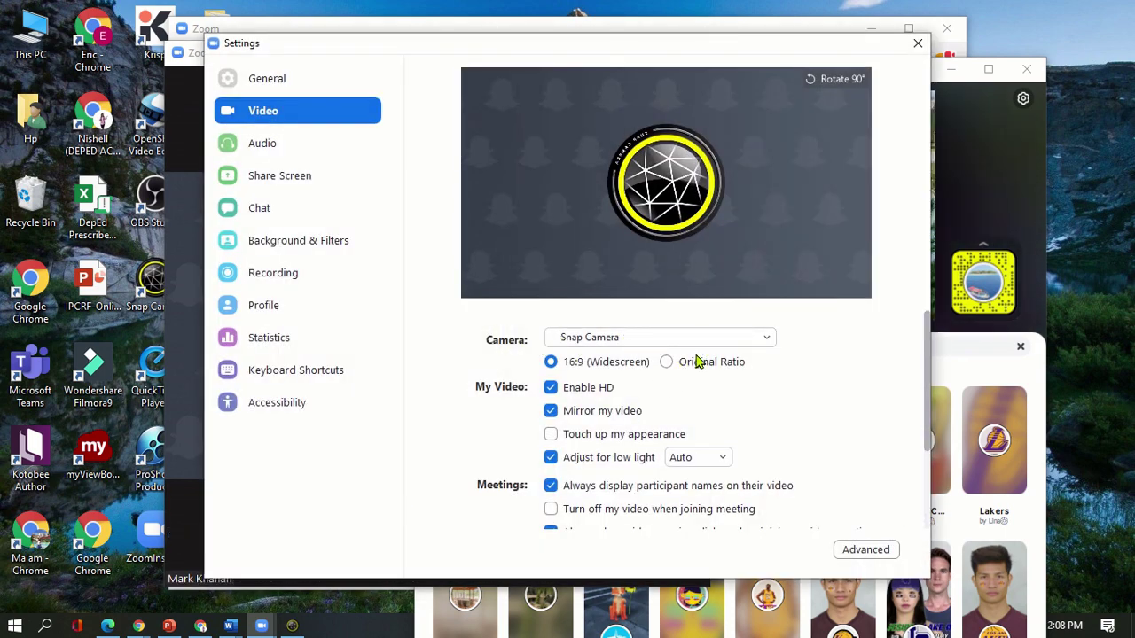
click(918, 43)
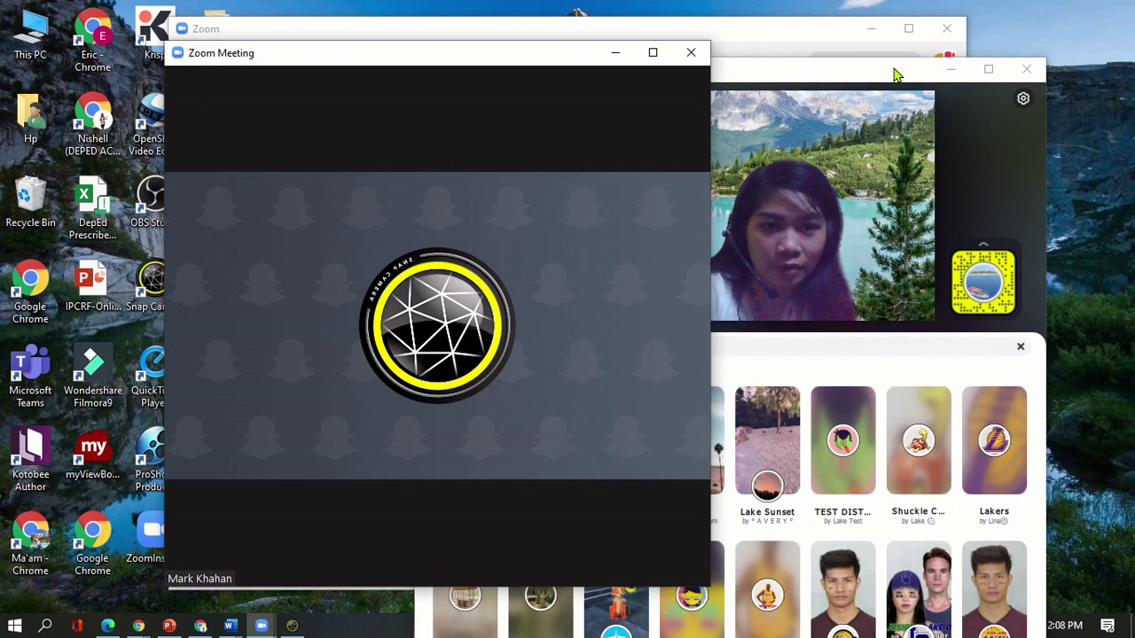
Close the Snap Camera window and reveal the tray's hidden background apps
mouse_move(896, 75)
mouse_down()
mouse_move(845, 133)
mouse_move(837, 162)
mouse_up()
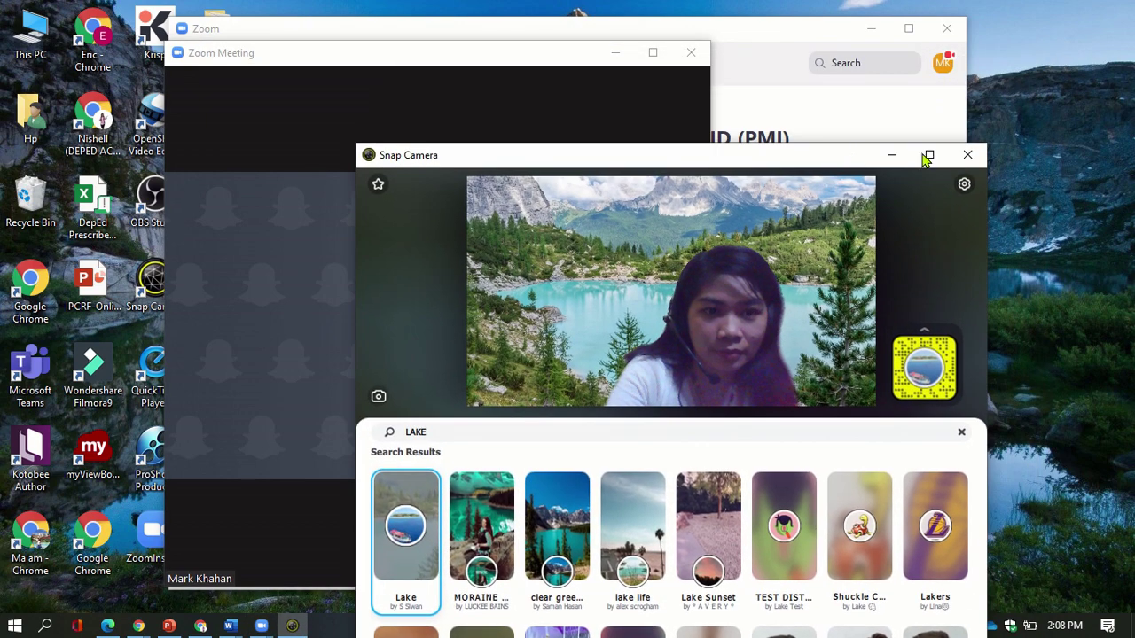
click(969, 156)
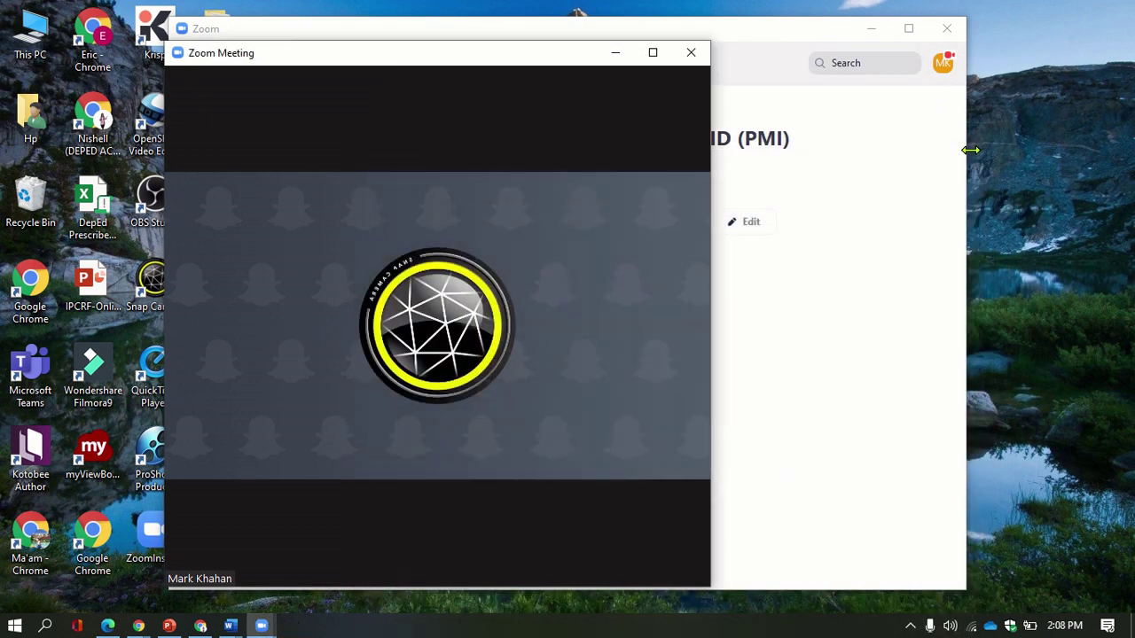
click(913, 625)
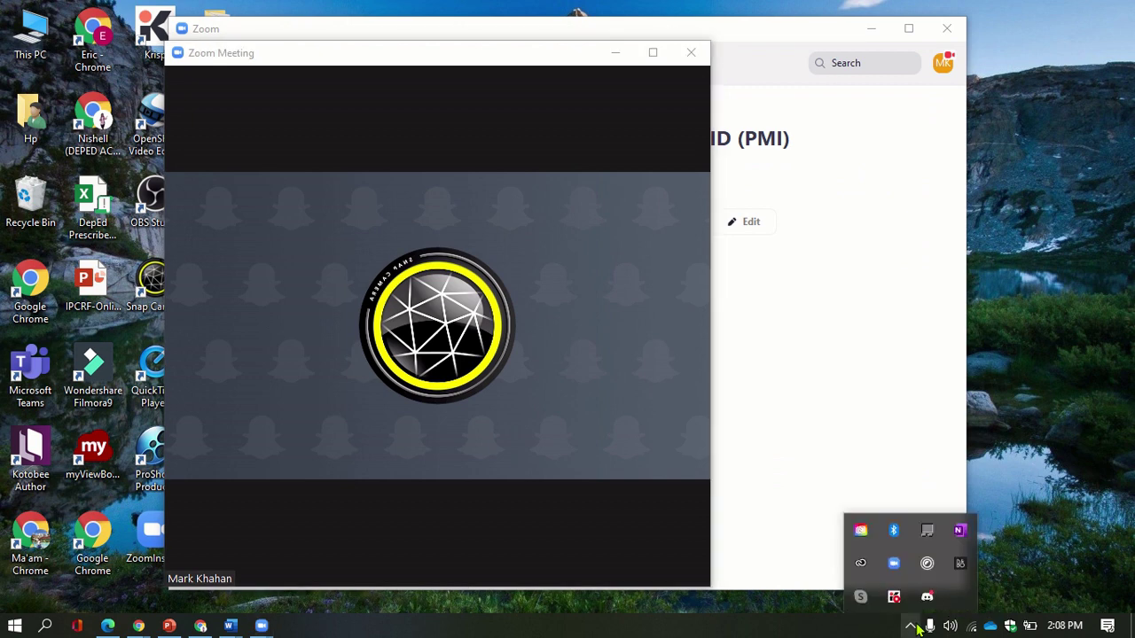
Quit Snap Camera from the tray, then move the meeting and main Zoom windows aside
right_click(927, 567)
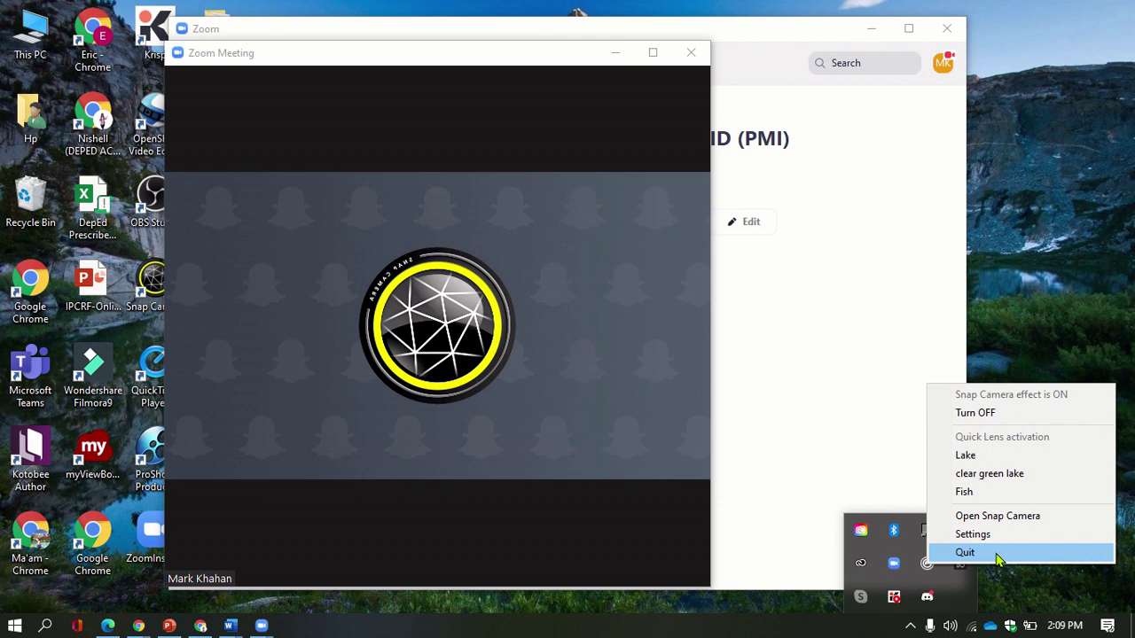
click(995, 554)
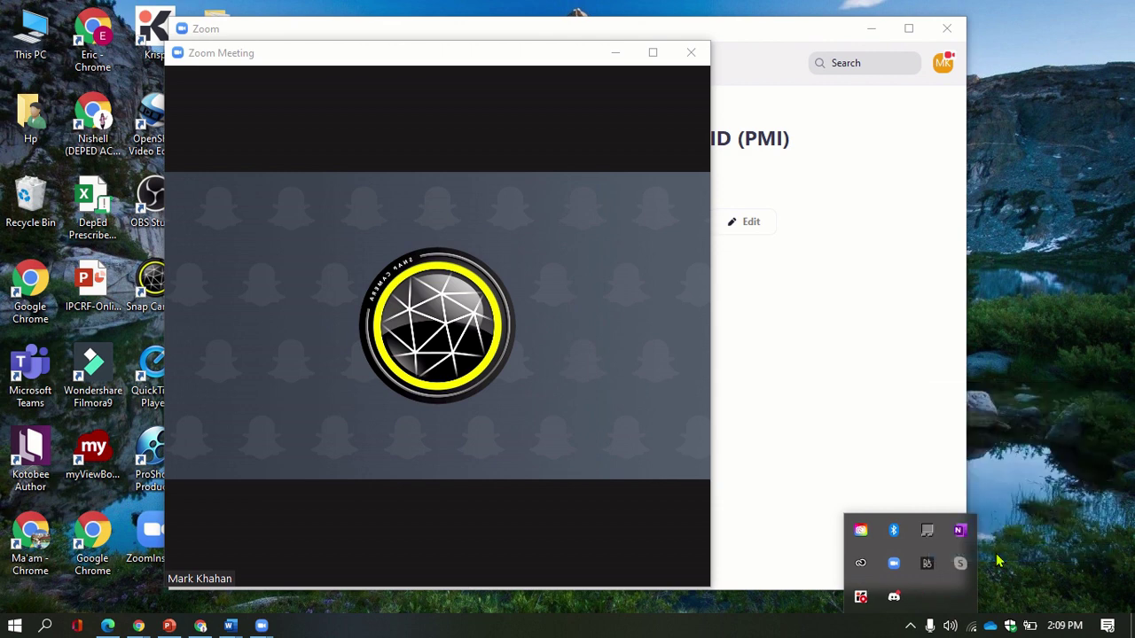
mouse_move(584, 385)
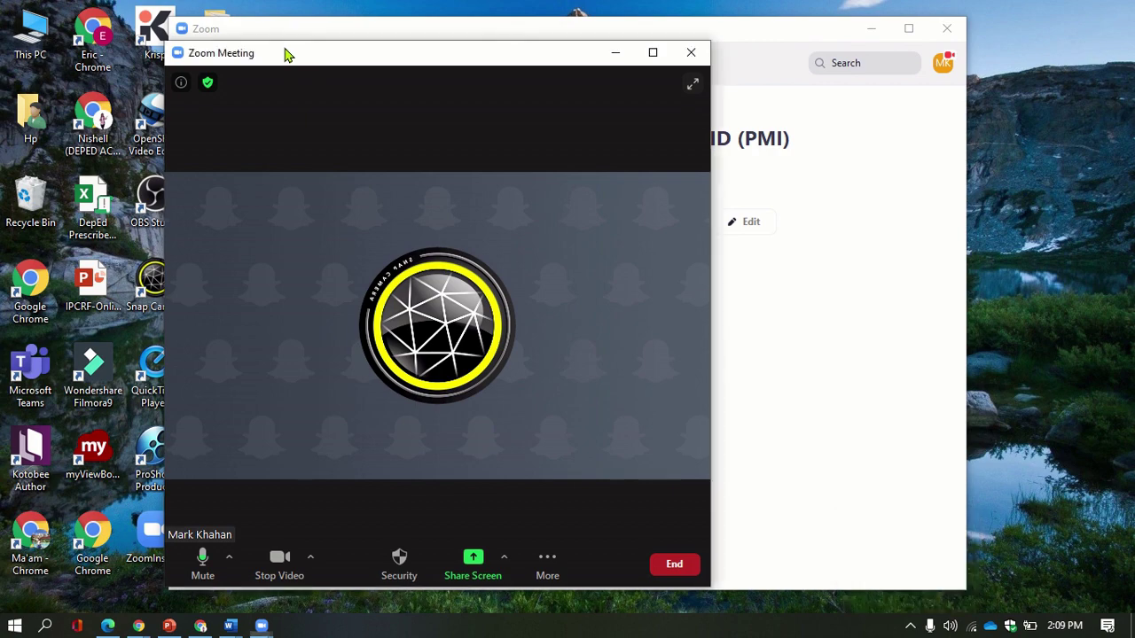
drag(285, 54, 489, 98)
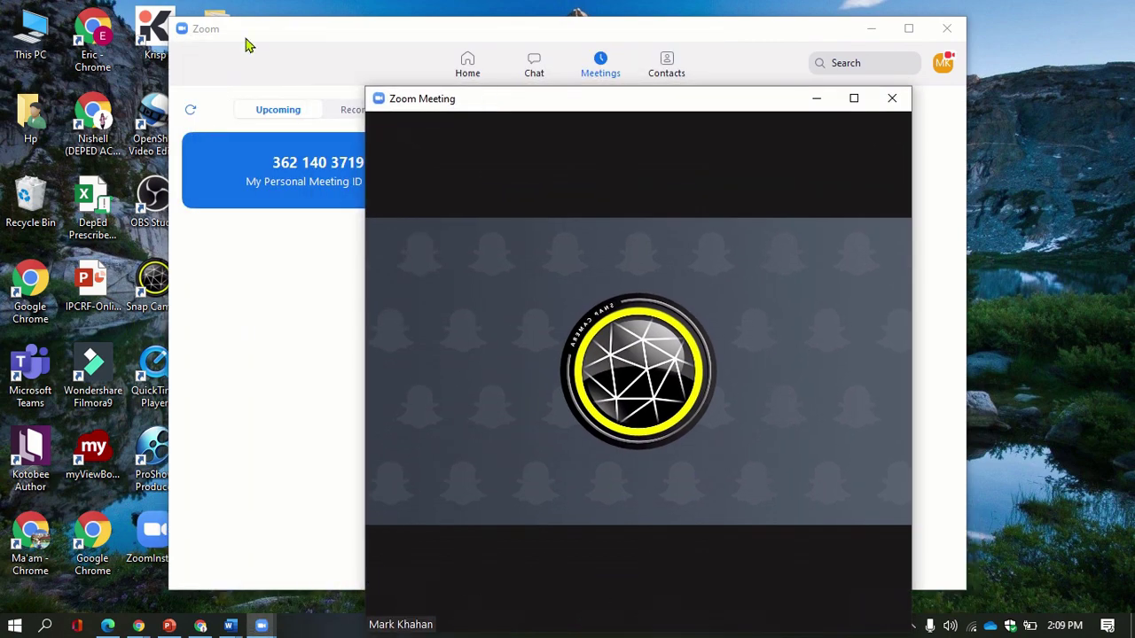
mouse_move(248, 43)
mouse_down()
mouse_move(283, 119)
mouse_move(463, 261)
mouse_move(357, 400)
mouse_up()
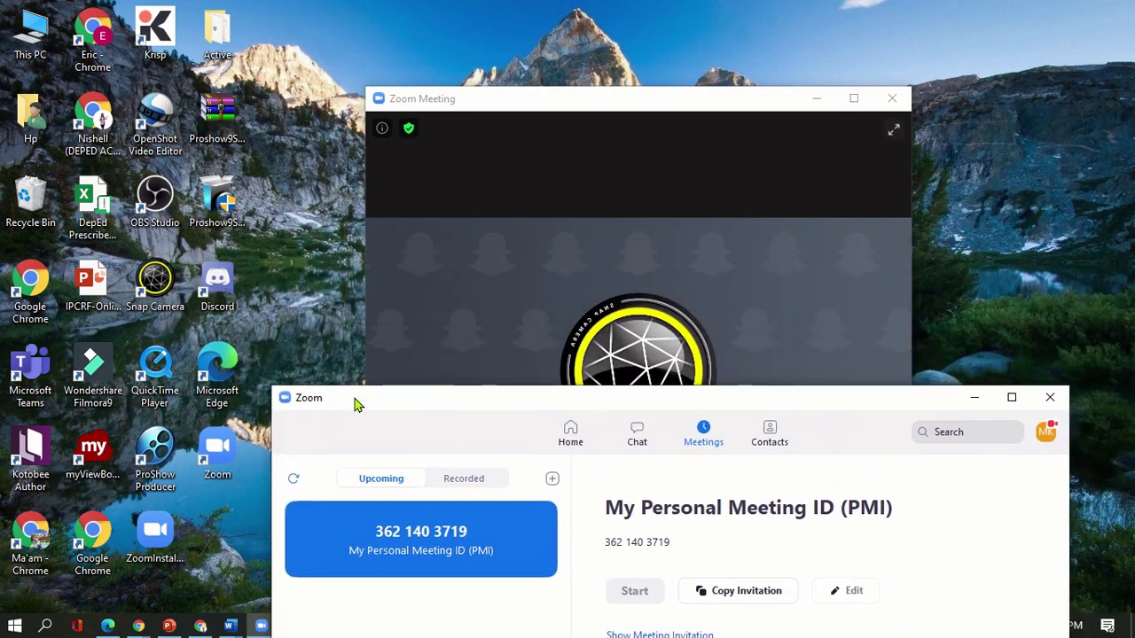
Relaunch Snap Camera from the desktop and arrange its window beside the Zoom meeting
double_click(162, 306)
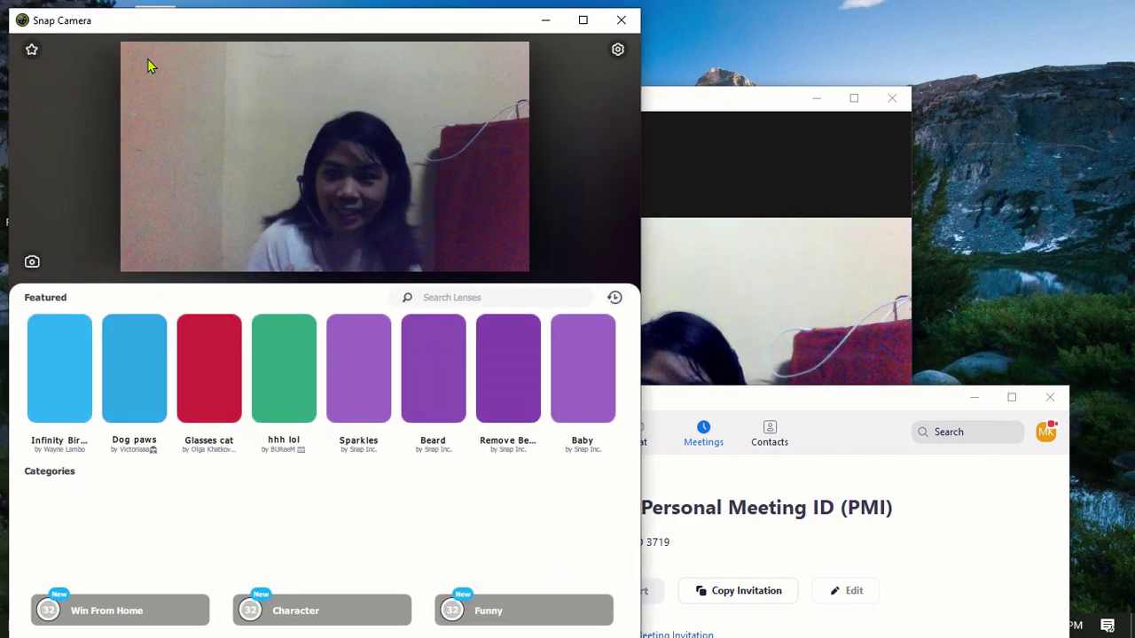
mouse_move(128, 22)
mouse_down()
mouse_move(497, 341)
mouse_move(588, 274)
mouse_move(552, 198)
mouse_move(615, 250)
mouse_move(596, 192)
mouse_move(490, 177)
mouse_move(740, 221)
mouse_up()
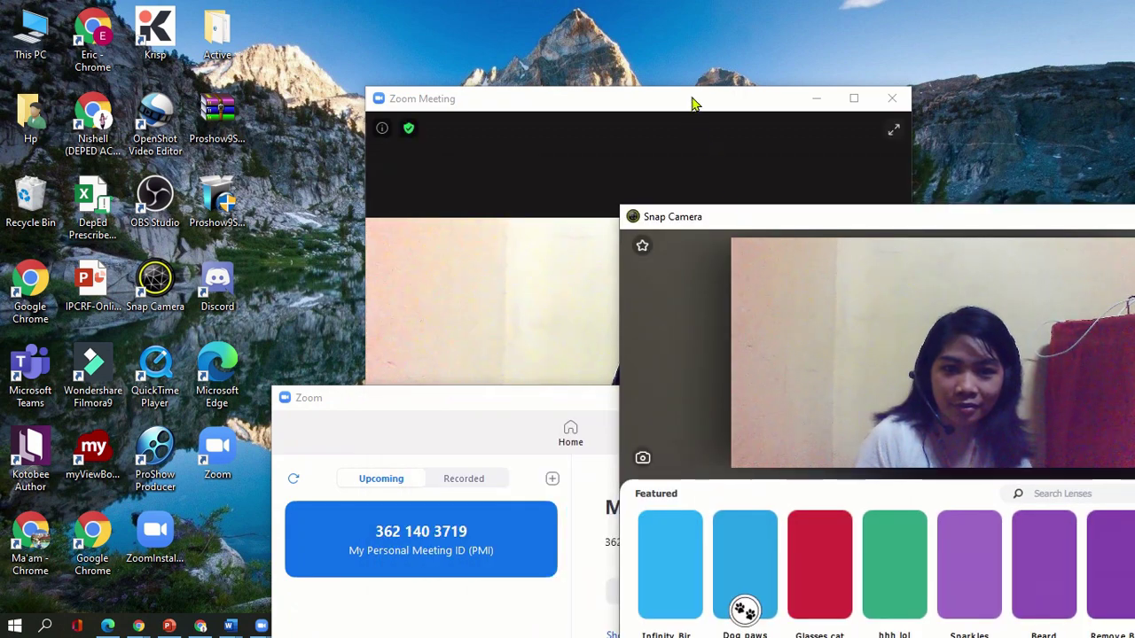
mouse_move(694, 104)
mouse_down()
mouse_move(661, 122)
mouse_move(452, 94)
mouse_move(496, 101)
mouse_up()
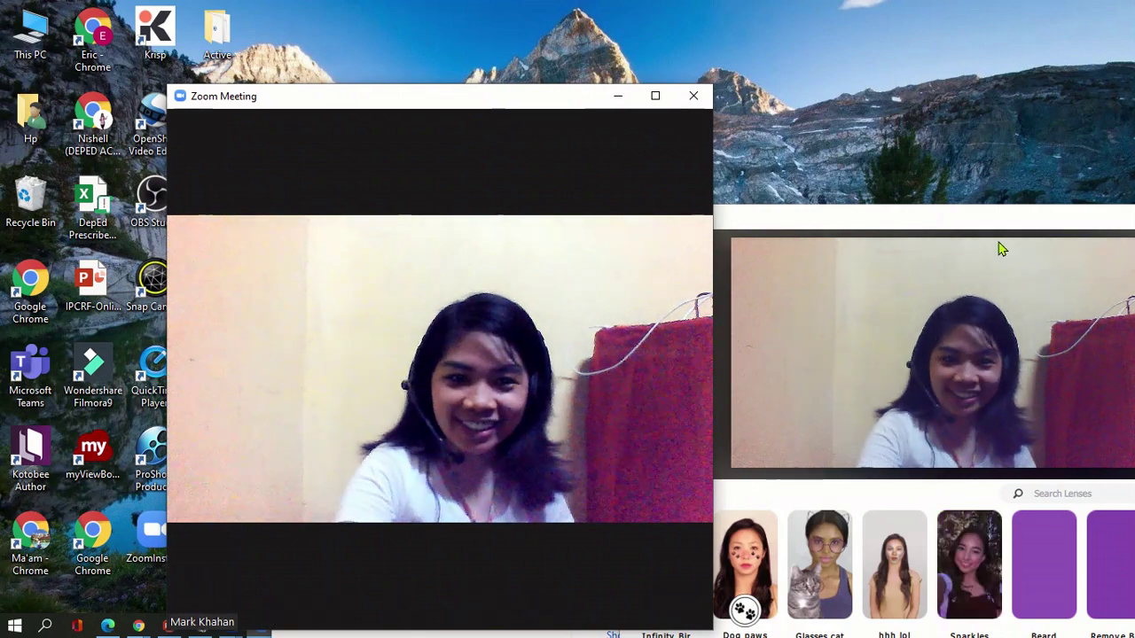
mouse_move(1011, 223)
mouse_down()
mouse_move(722, 121)
mouse_move(709, 89)
mouse_up()
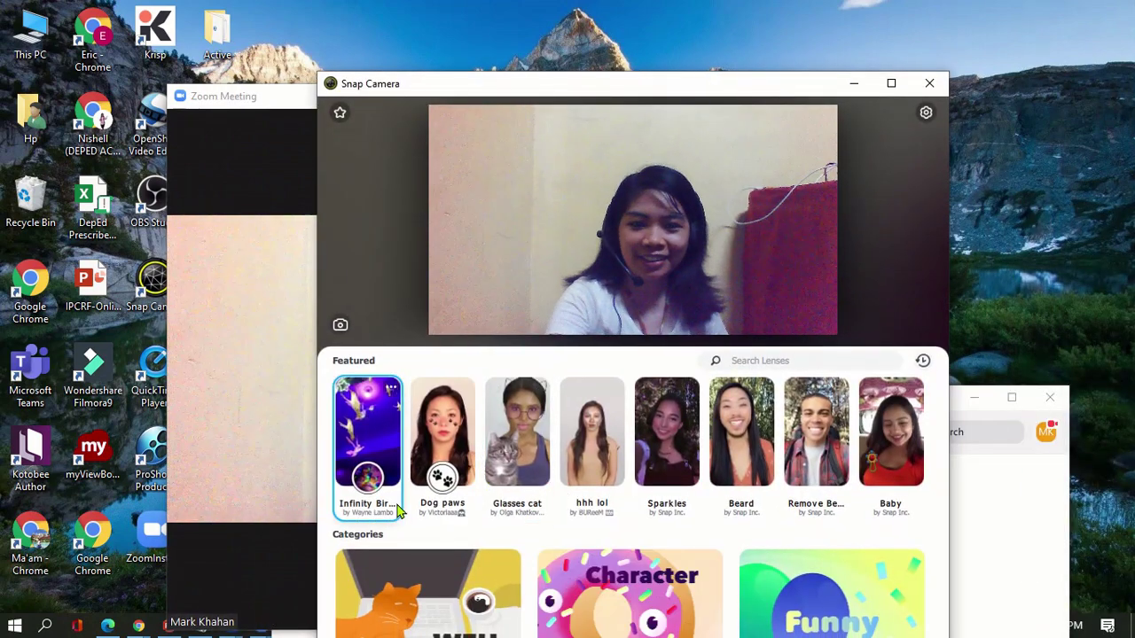
Apply the Infinity Birds lens, glance at the Funny lenses, and select the lens search field
click(376, 463)
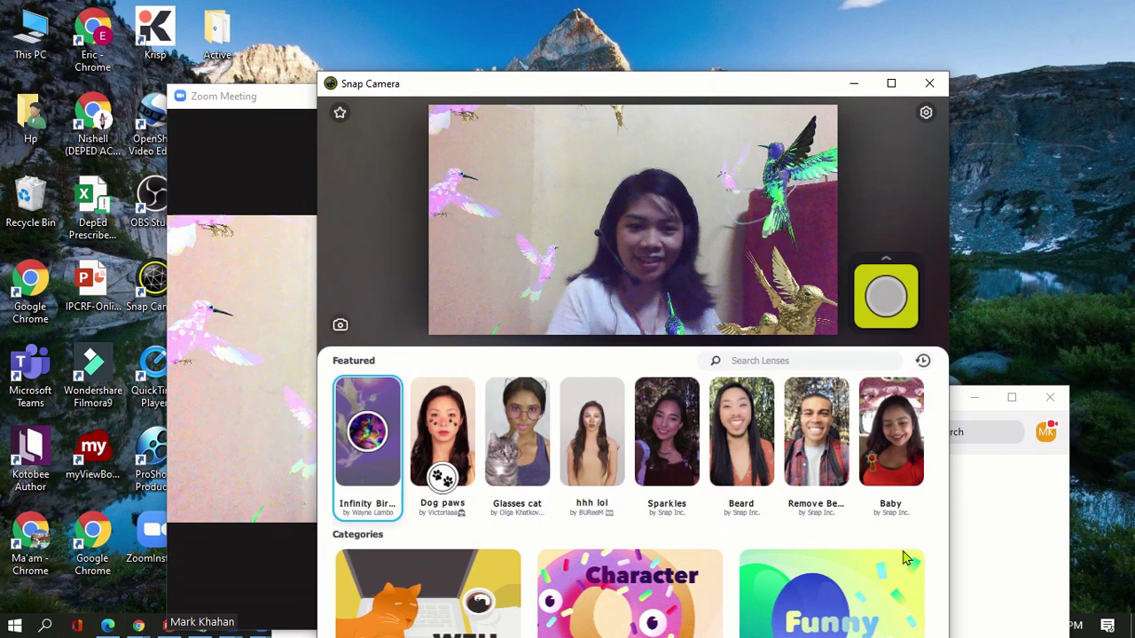
click(840, 610)
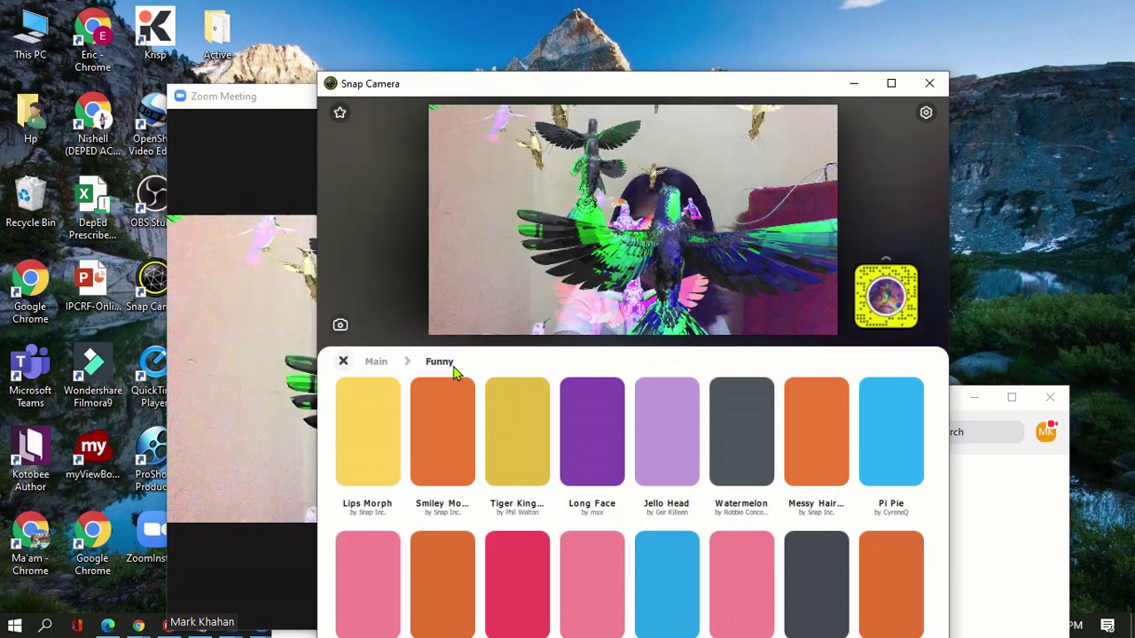
click(343, 363)
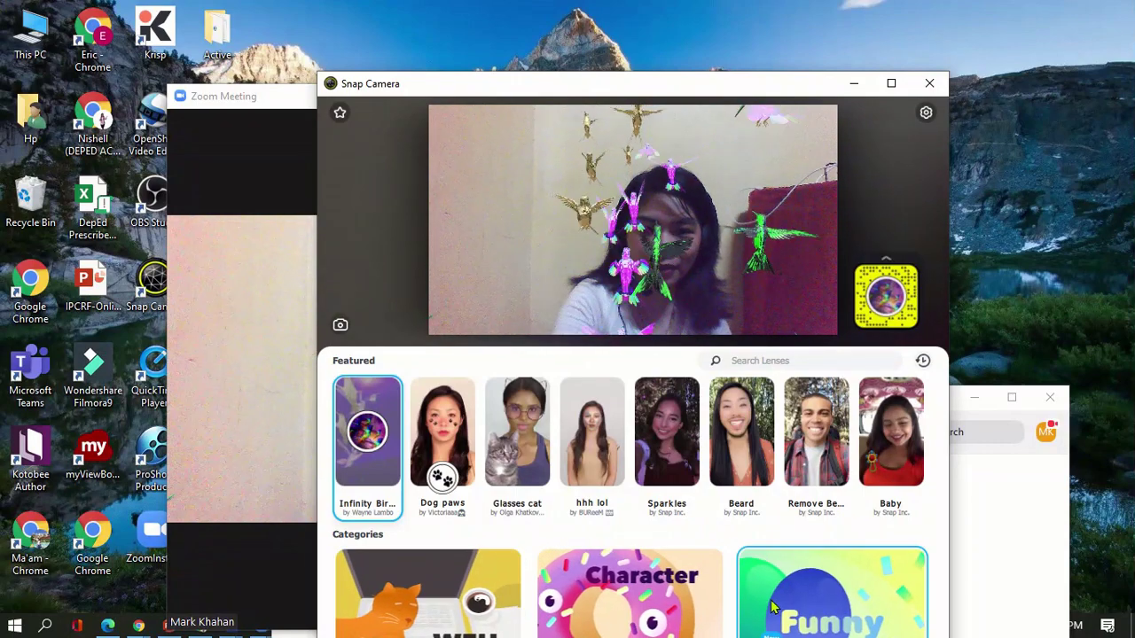
click(758, 363)
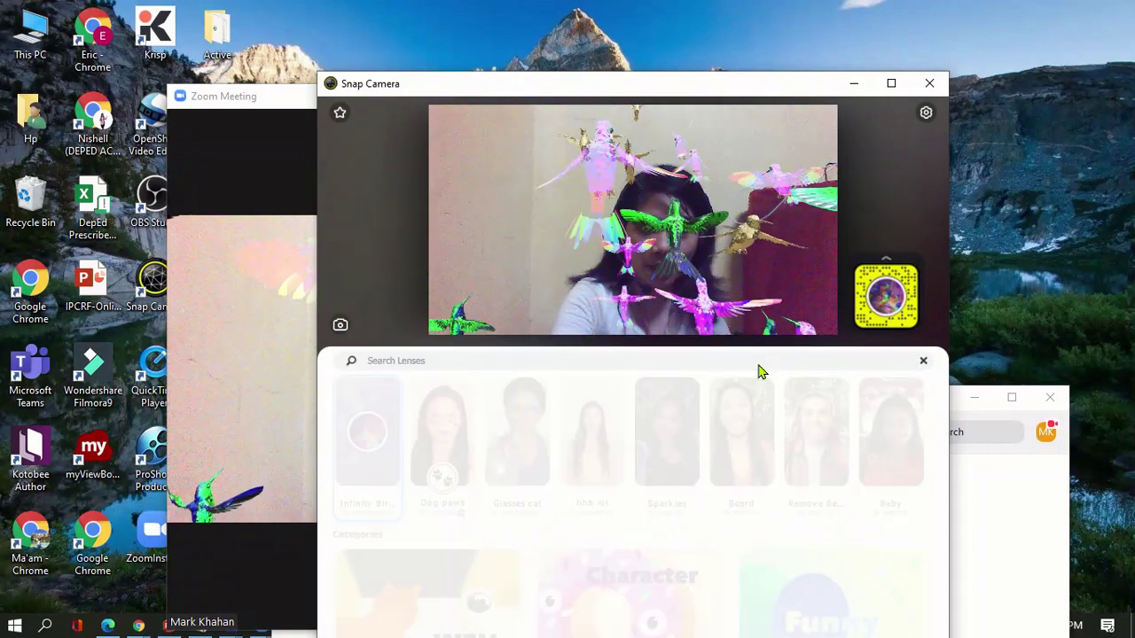
Search 'APPLE', apply the apple-head orchard lens, and bring the meeting window forward
text(AP)
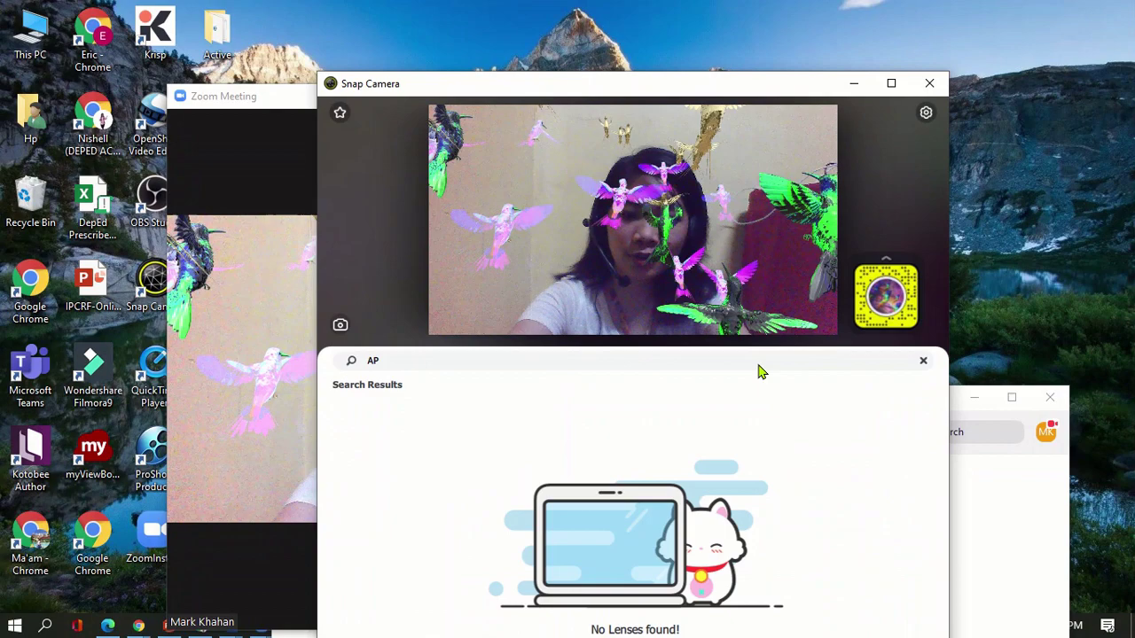
text(PLE)
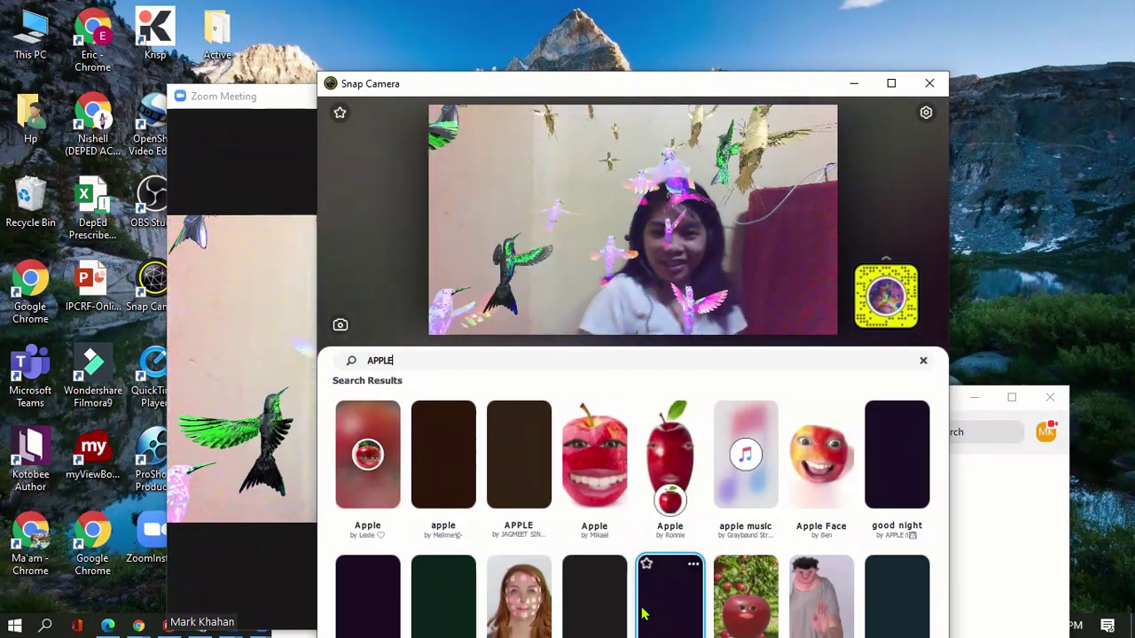
click(754, 608)
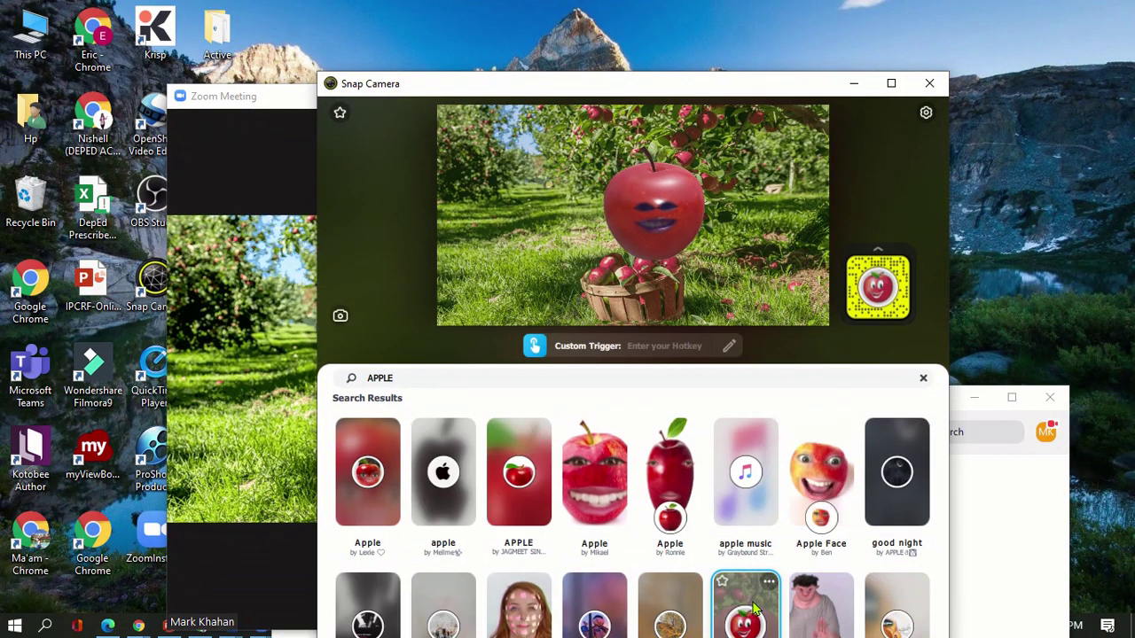
click(300, 354)
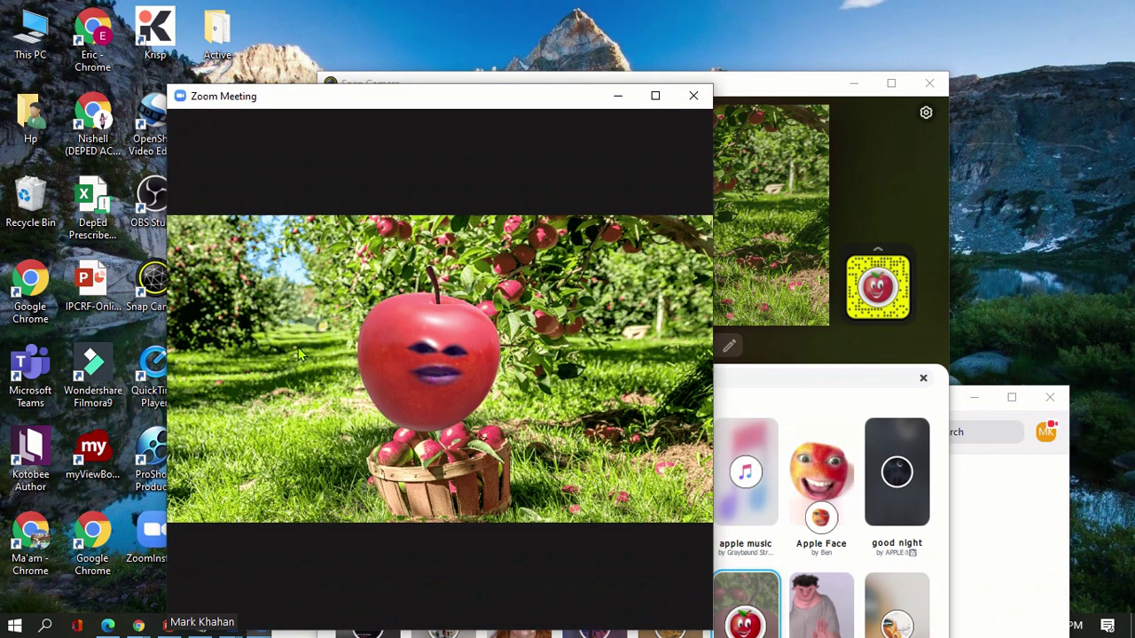
Close the main Zoom window and move Snap Camera to the lower left
mouse_move(298, 354)
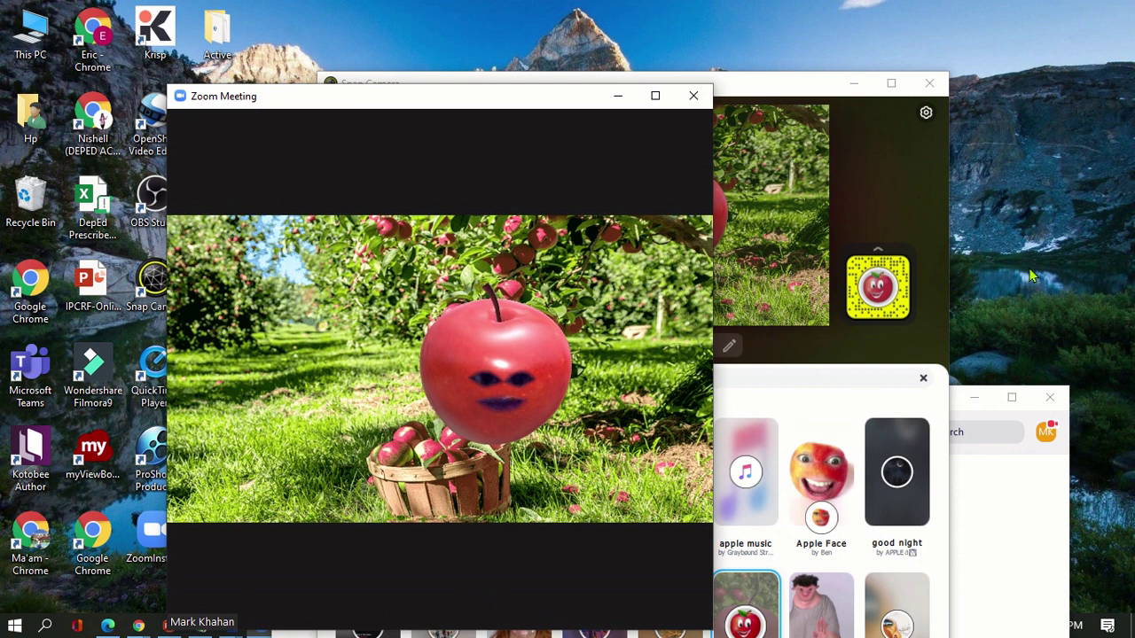
mouse_move(570, 502)
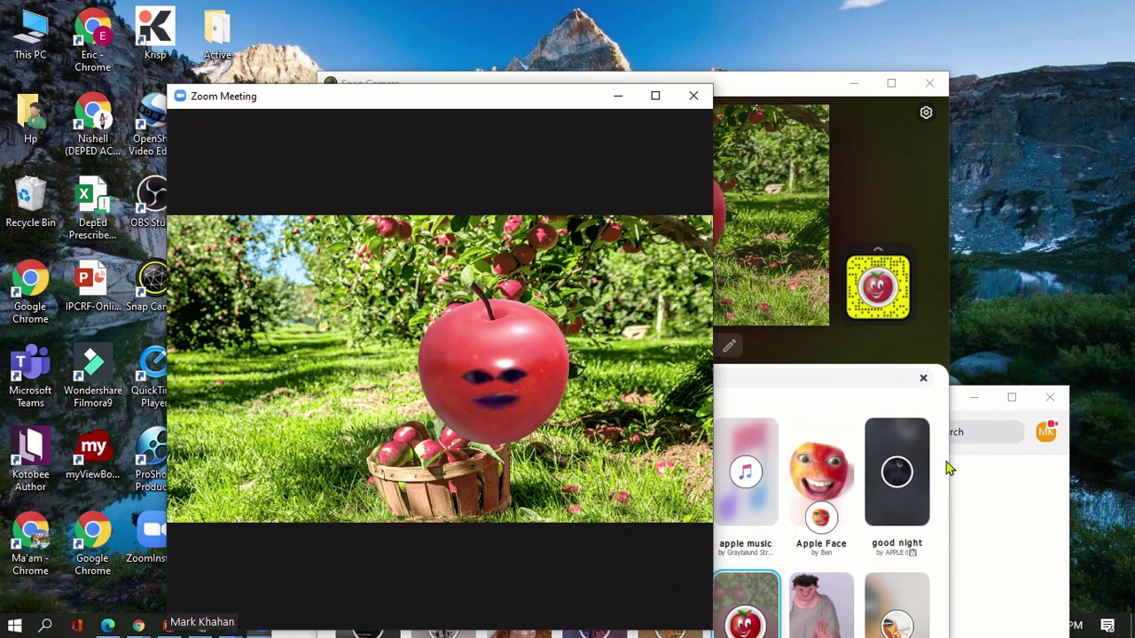
click(1050, 397)
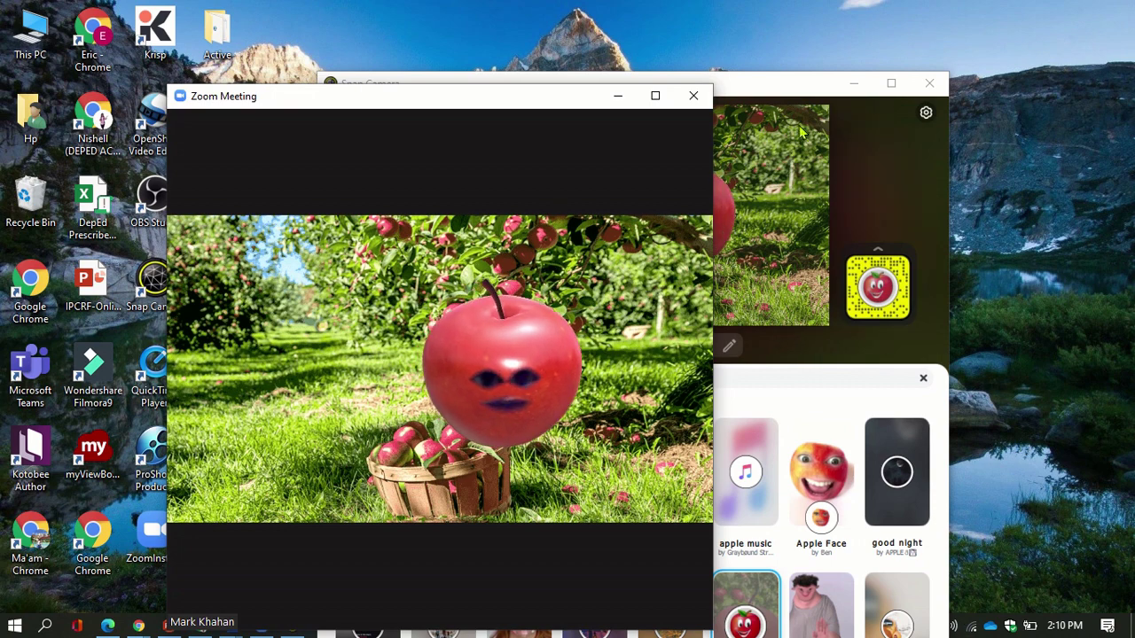
mouse_move(782, 89)
mouse_down()
mouse_move(541, 209)
mouse_move(498, 282)
mouse_up()
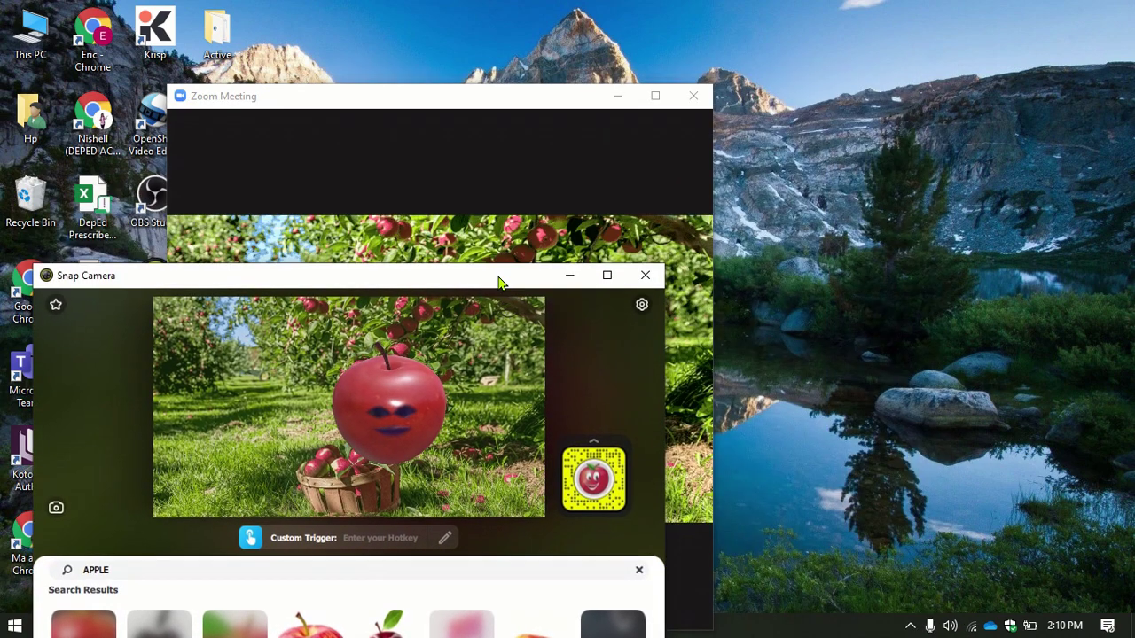
Close the Snap Camera window, check its tray options, and move the meeting window right
click(646, 275)
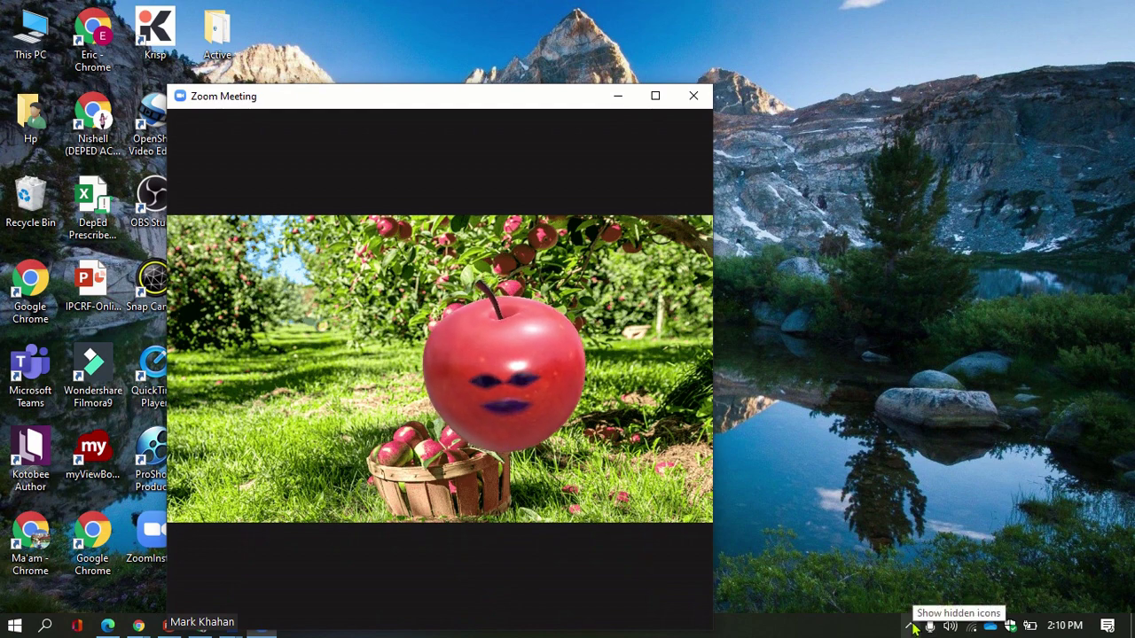
click(914, 628)
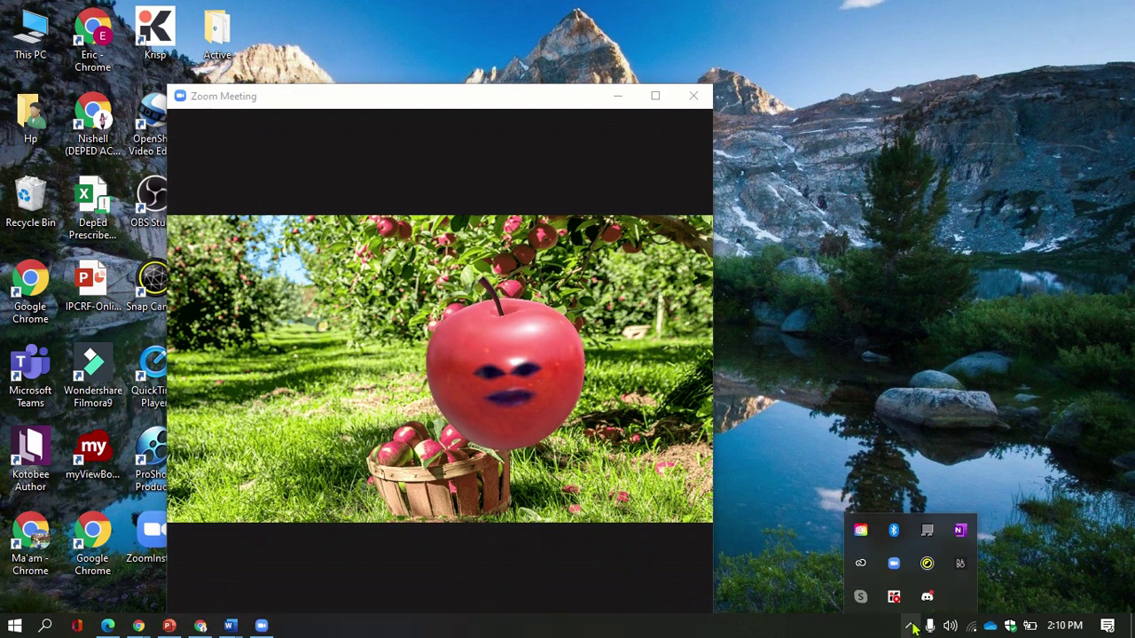
right_click(927, 564)
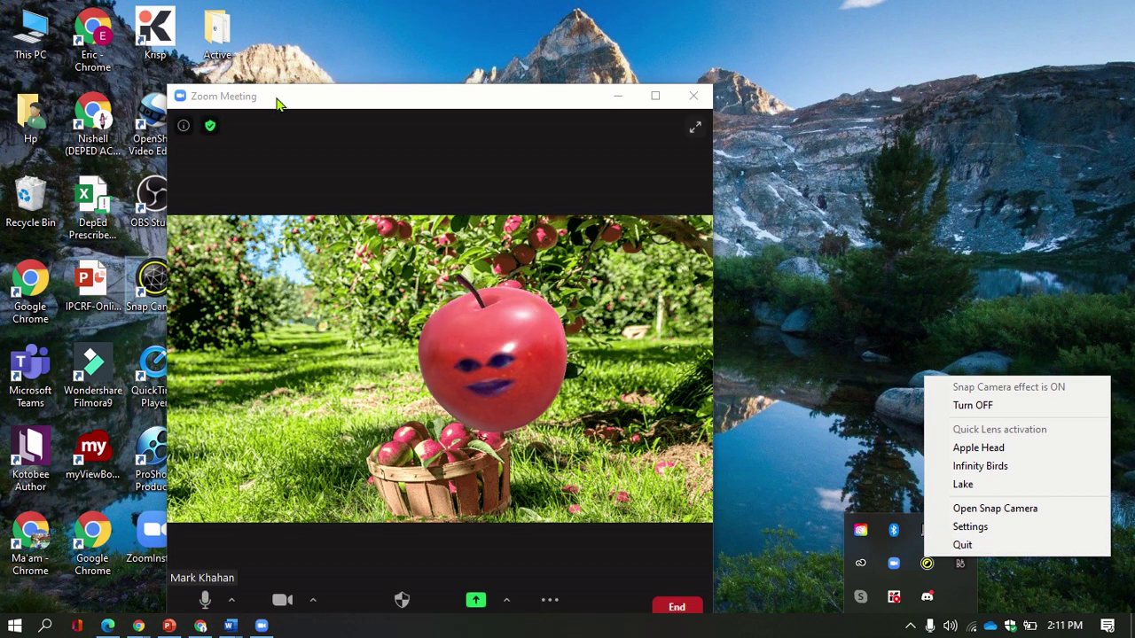
drag(280, 101, 514, 156)
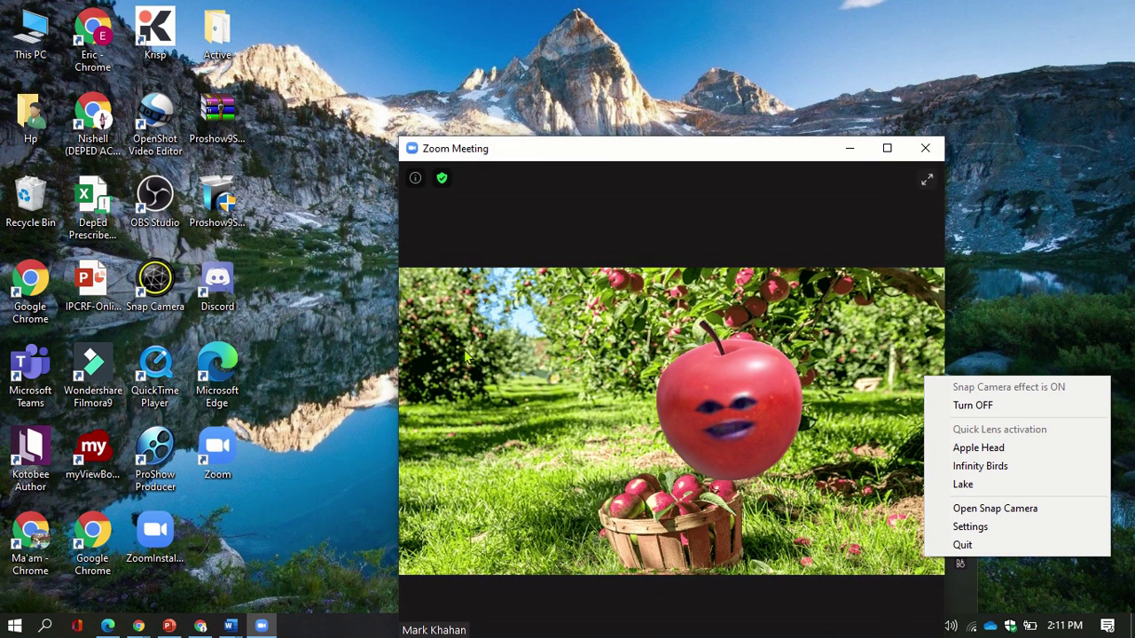